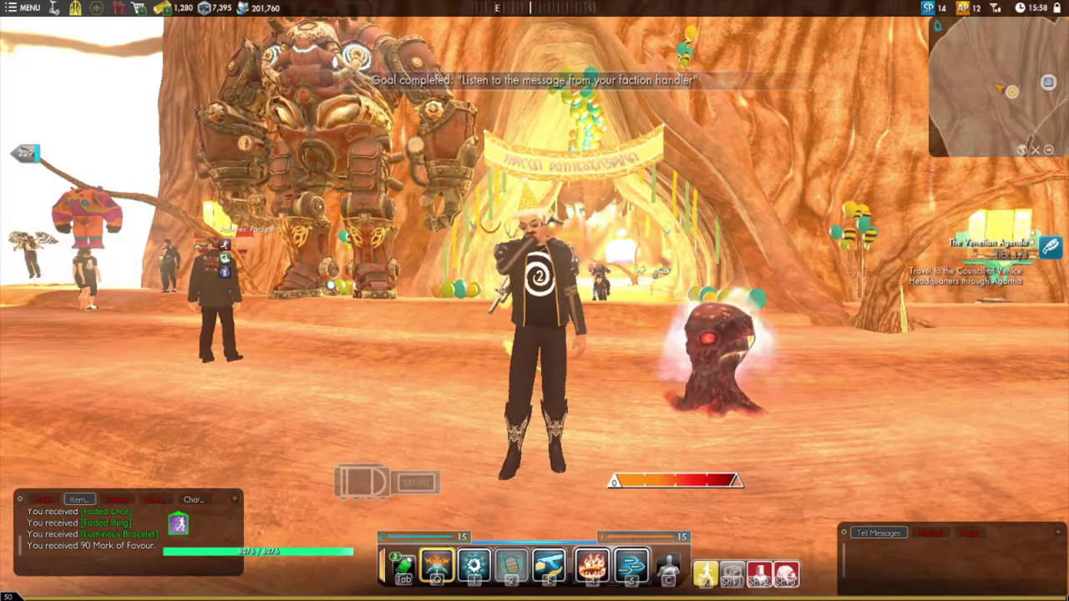
- Run across the desert to the Agartha portal and travel to the Sunken Library
left_click_drag(534, 301, 752, 301)
key("w")
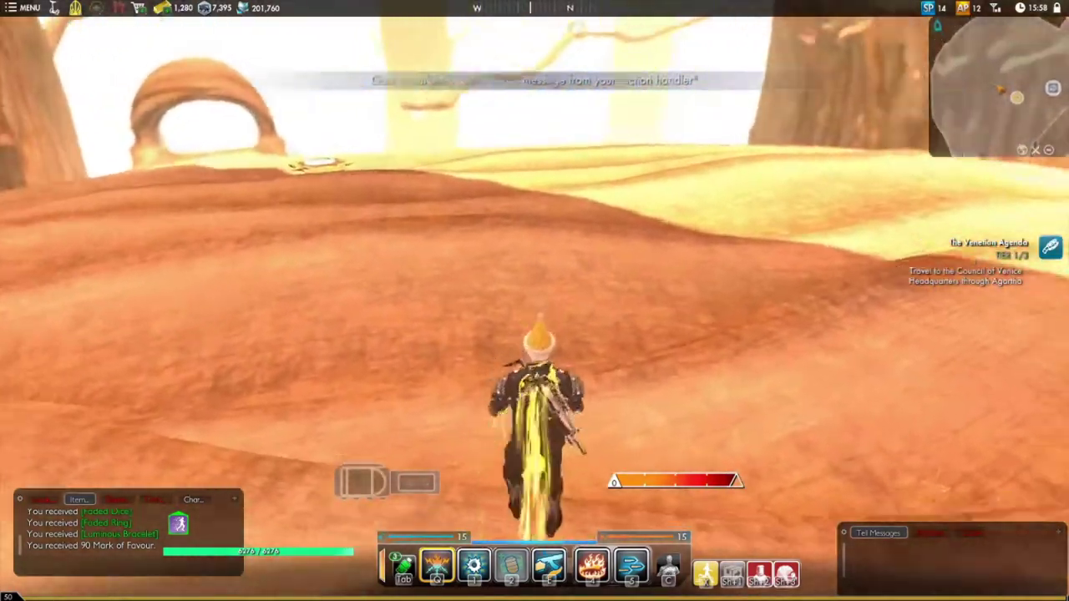
key("w")
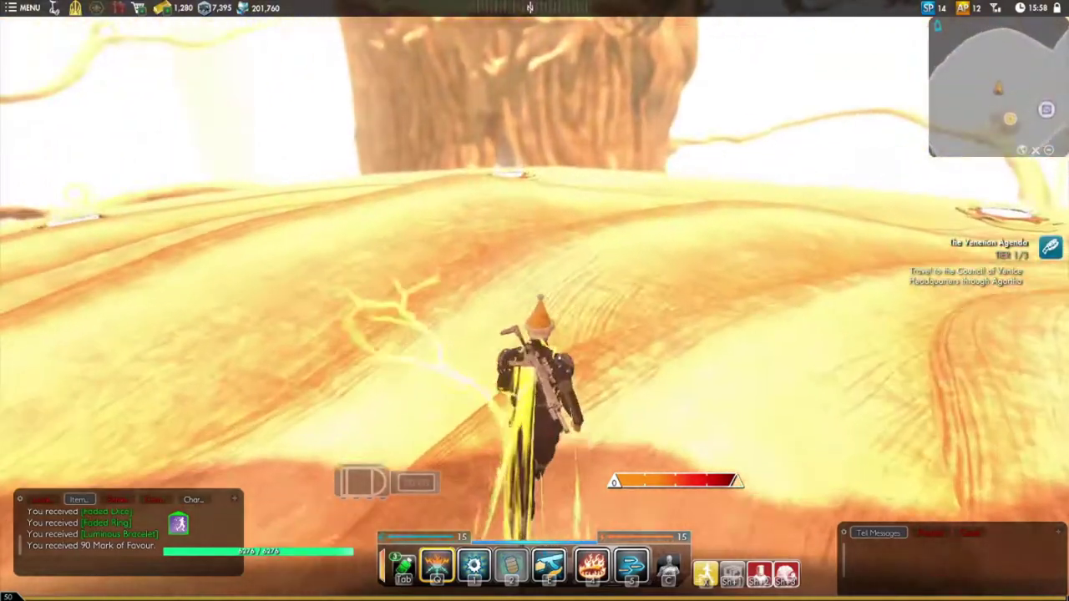
key("w")
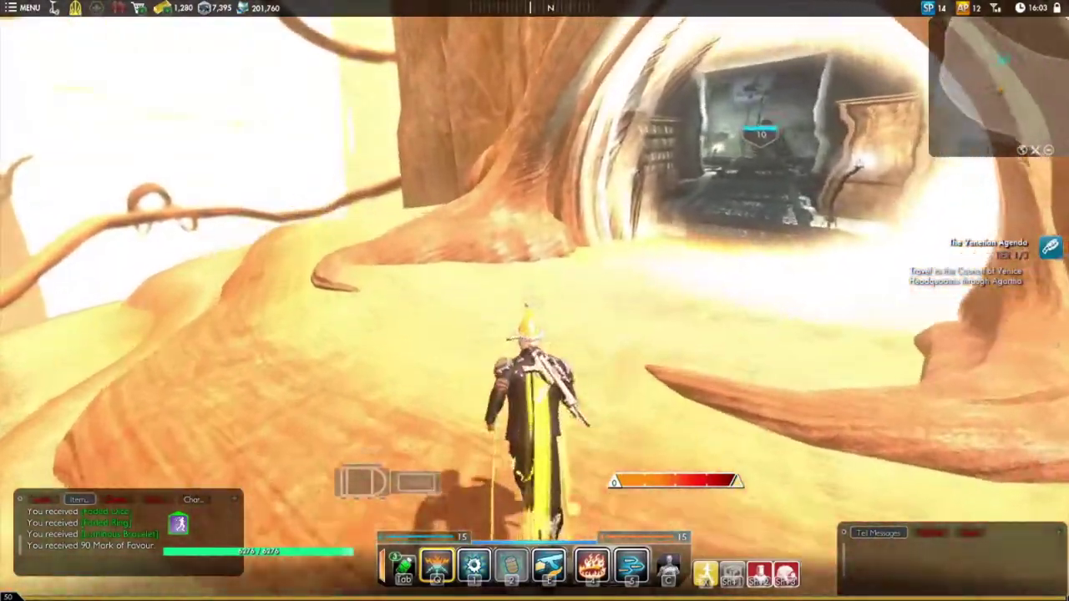
key("f")
key("Return")
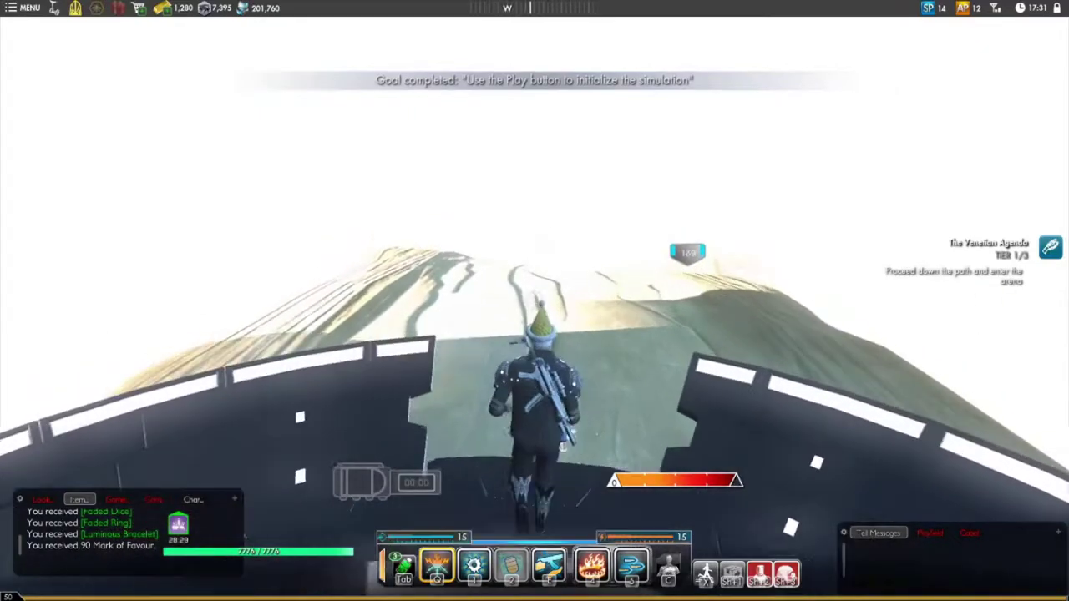
- Run down the white path past the waypoint and giant root into the arena, triggering Wave One
key("w")
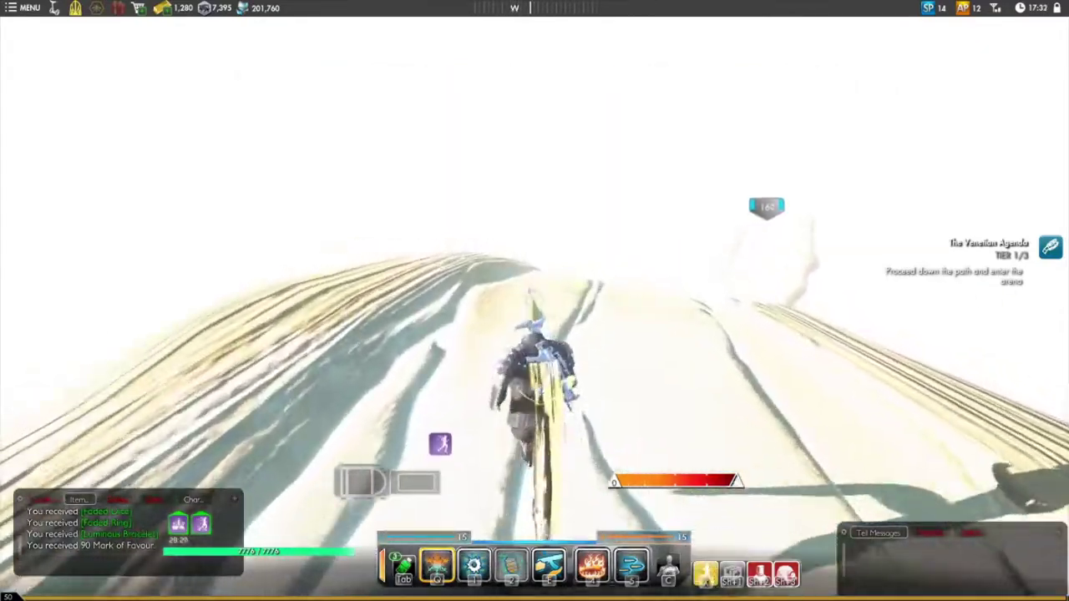
key("w")
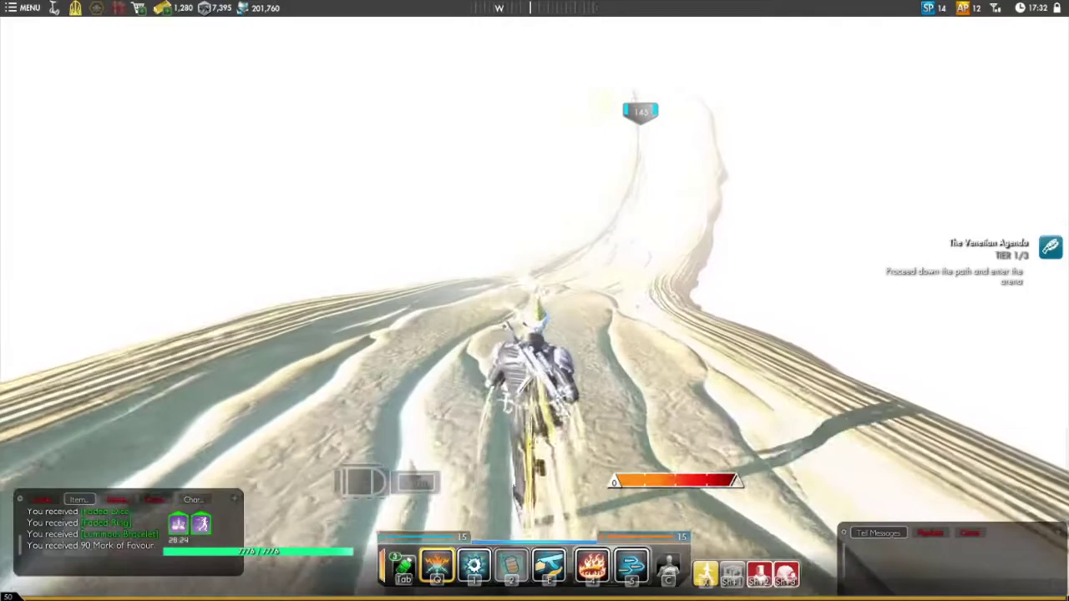
key("w")
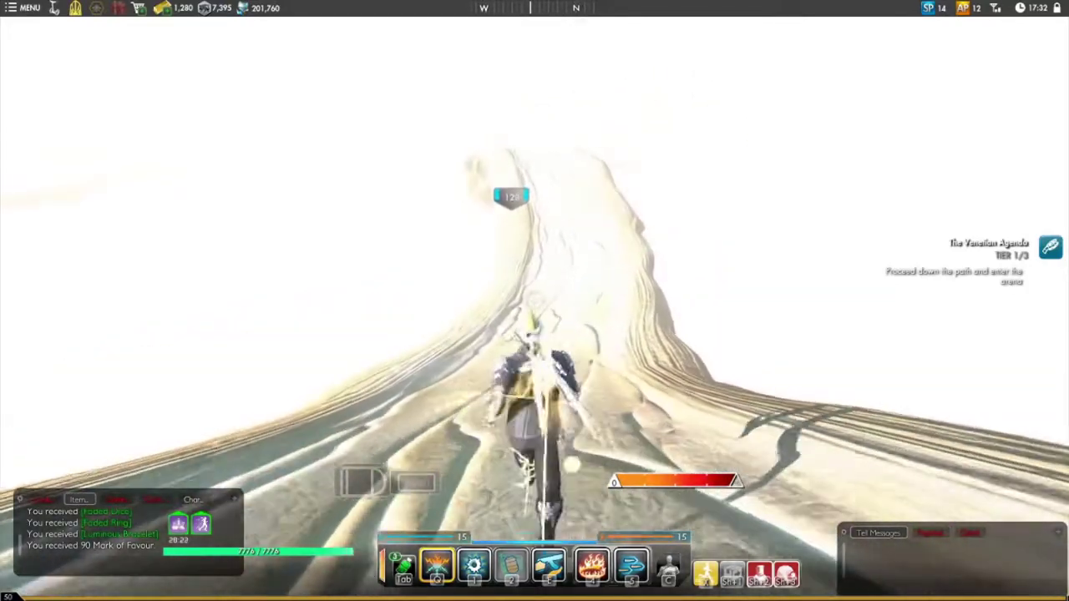
key("w")
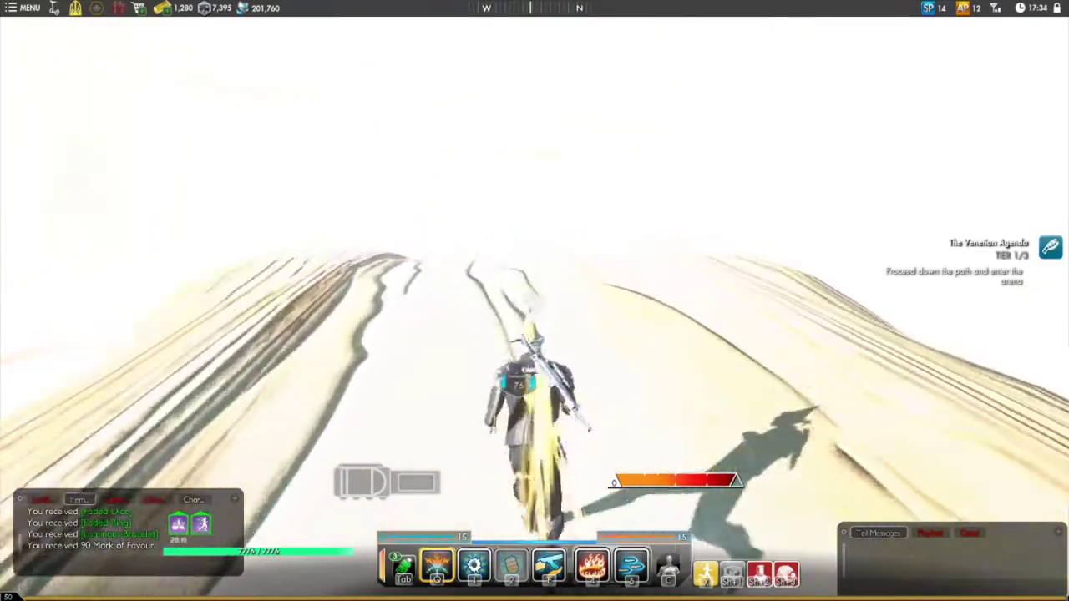
key("w")
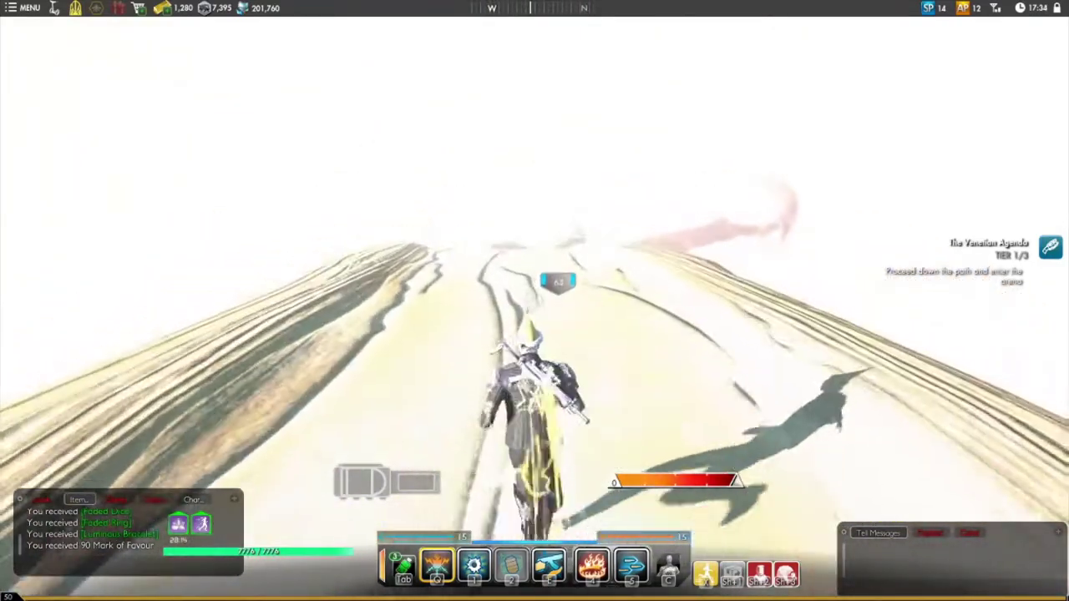
key("w")
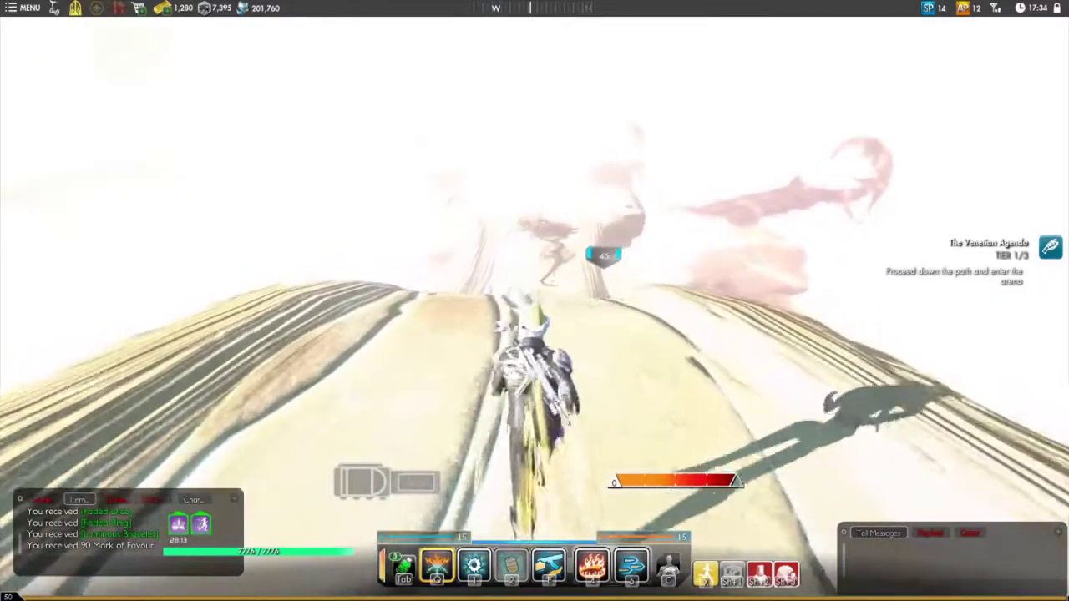
key("w")
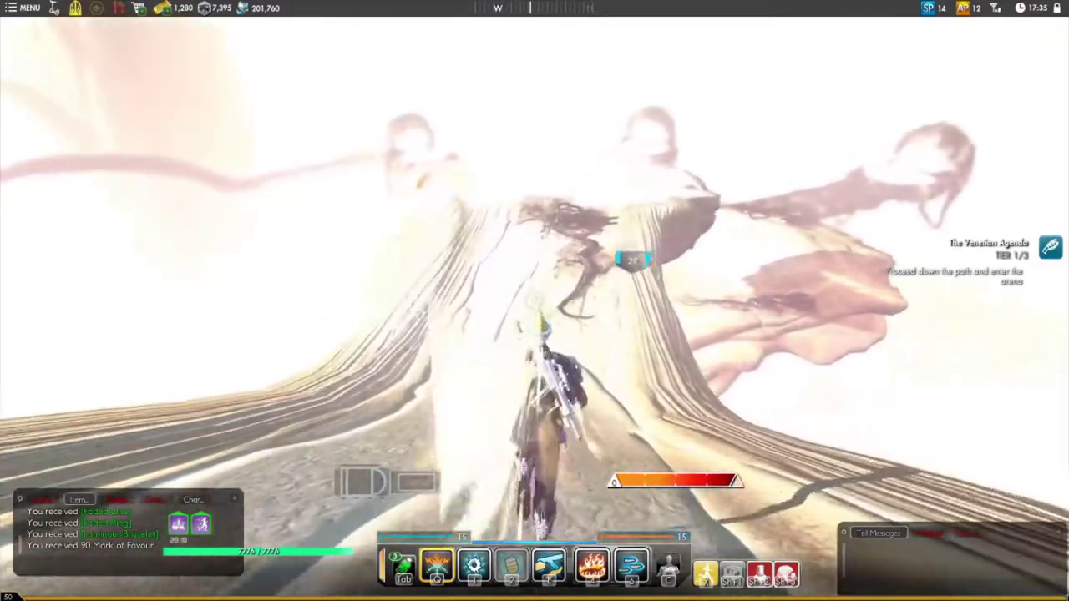
key("w")
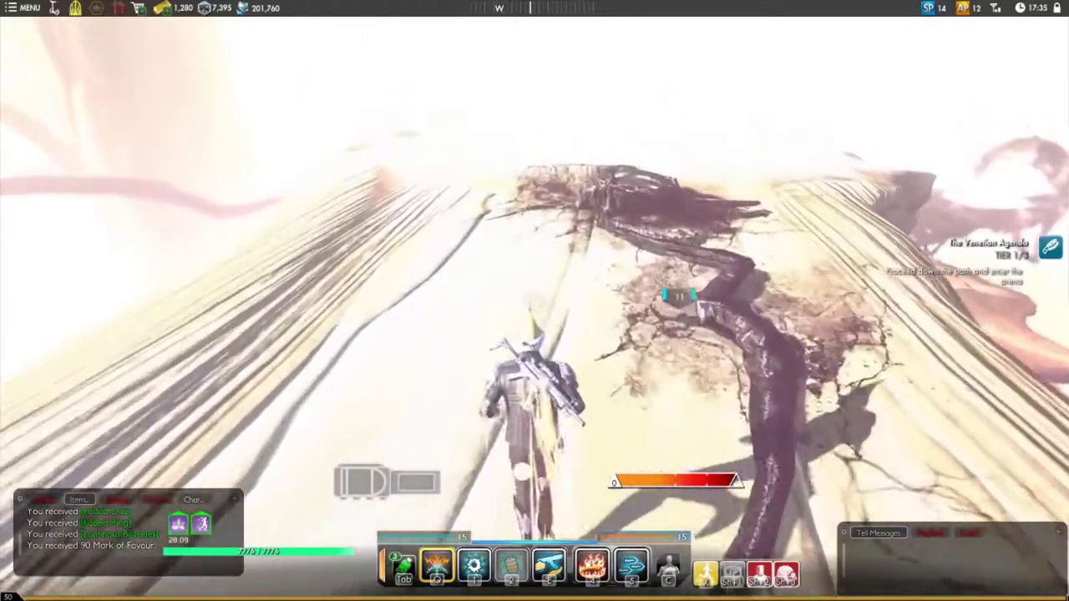
key("w")
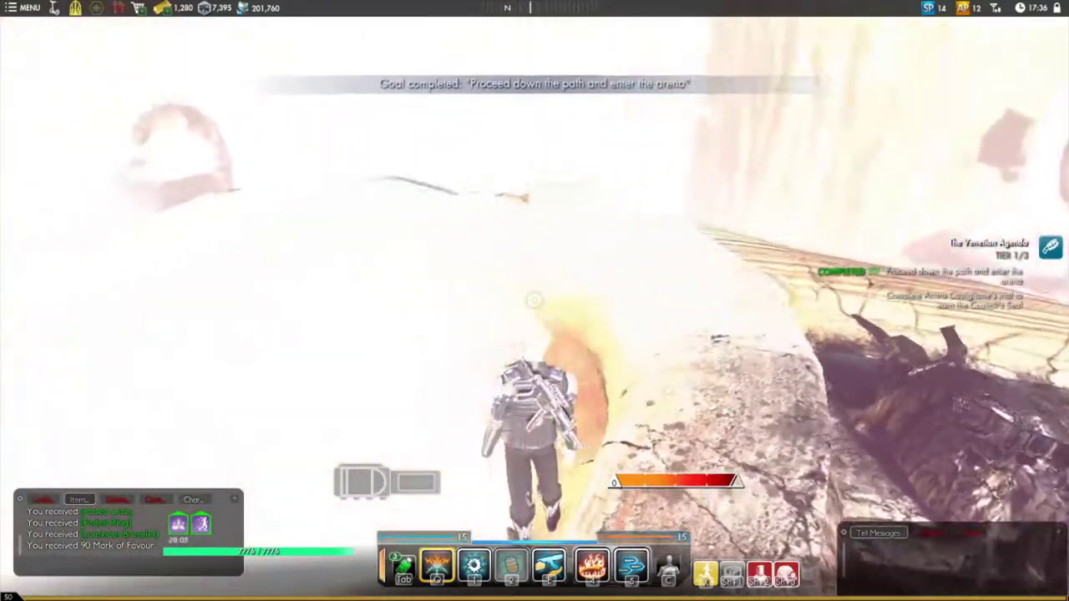
key("w")
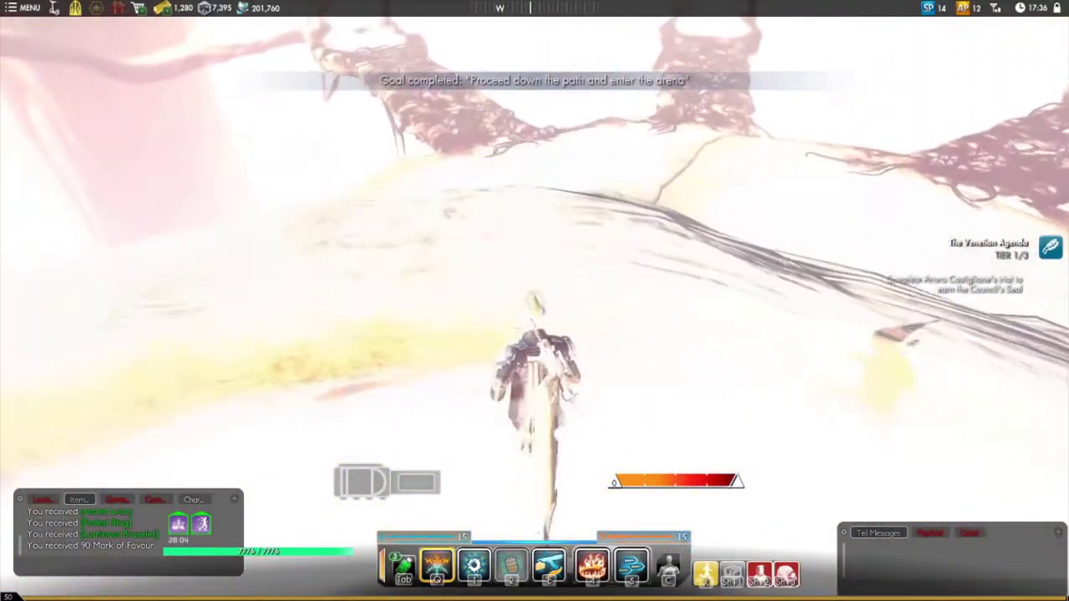
key("w")
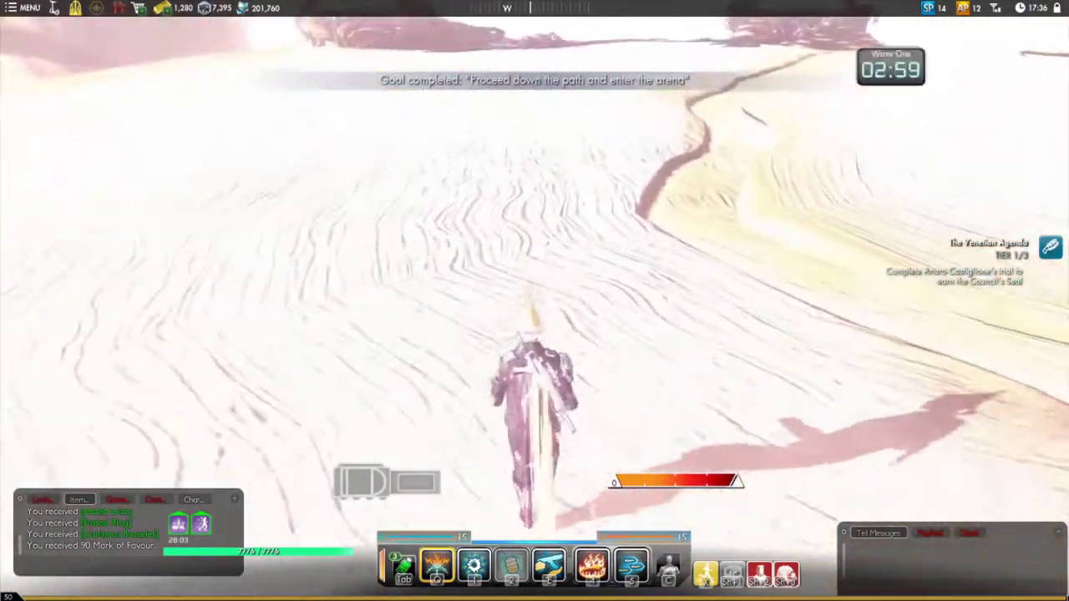
key("w")
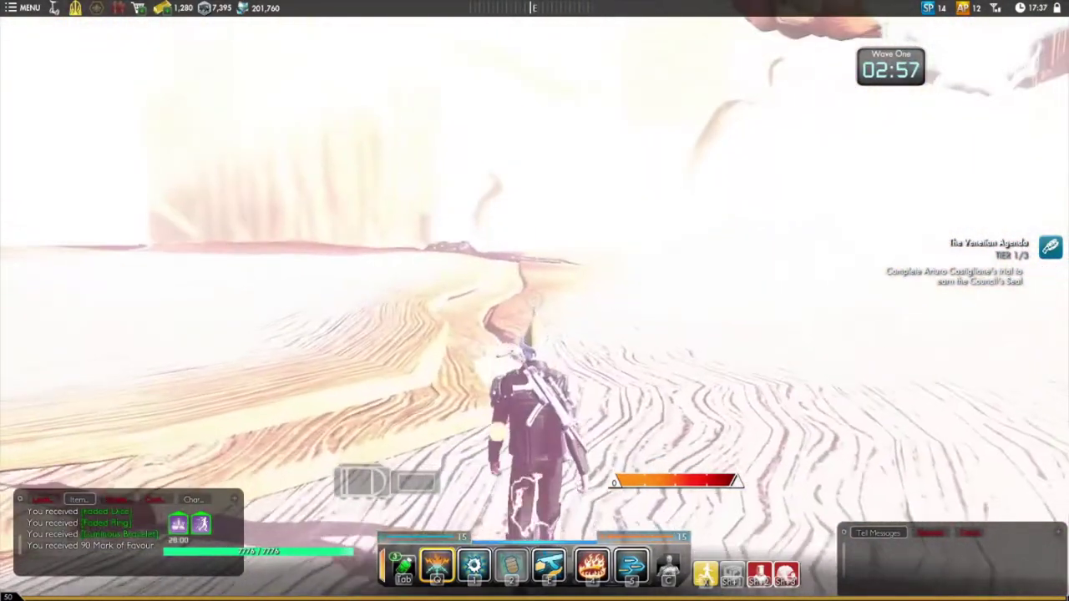
- Attack the nearby effigy enemies with the ability on hotkey 2
key("w")
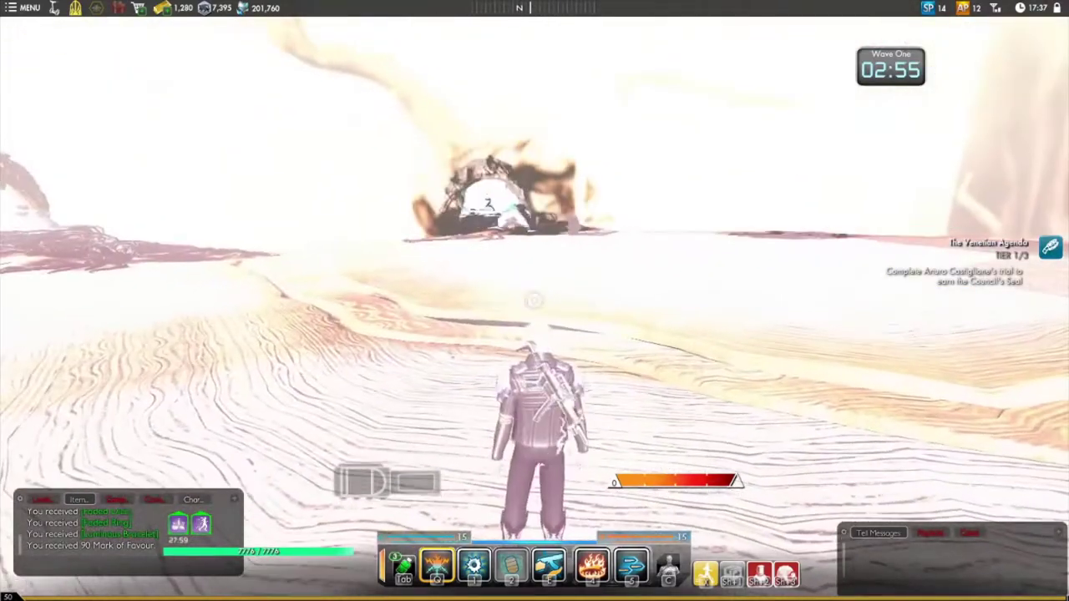
key("w")
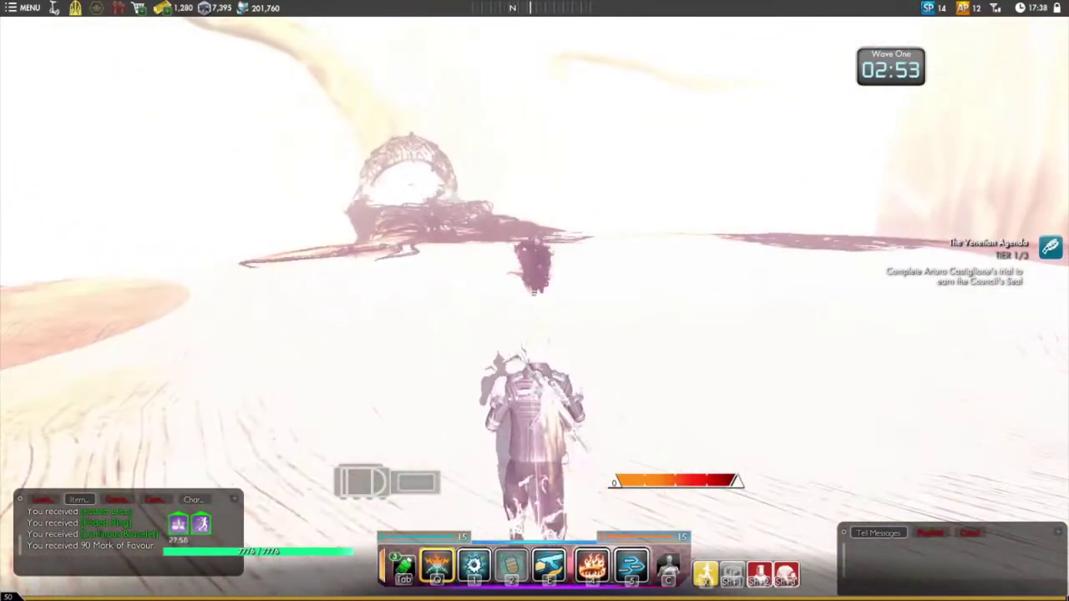
key("2")
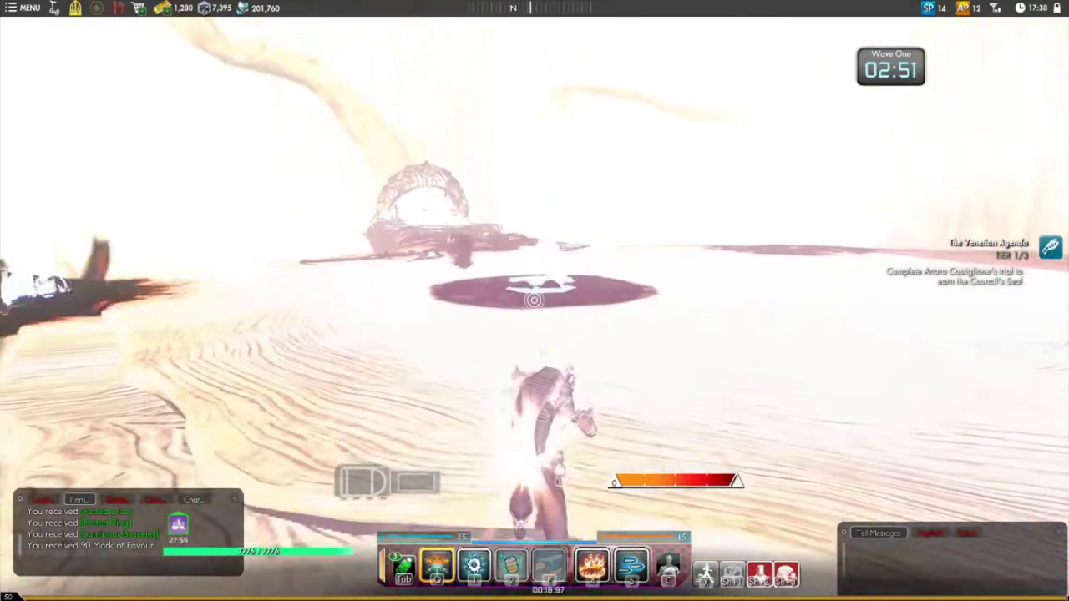
key("w")
key("2")
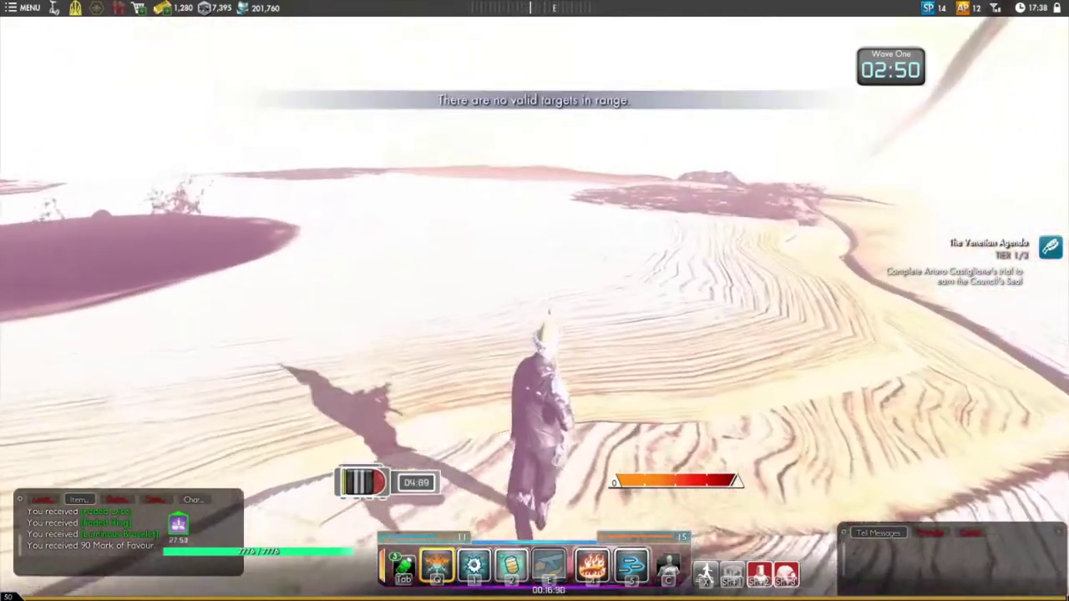
key("w")
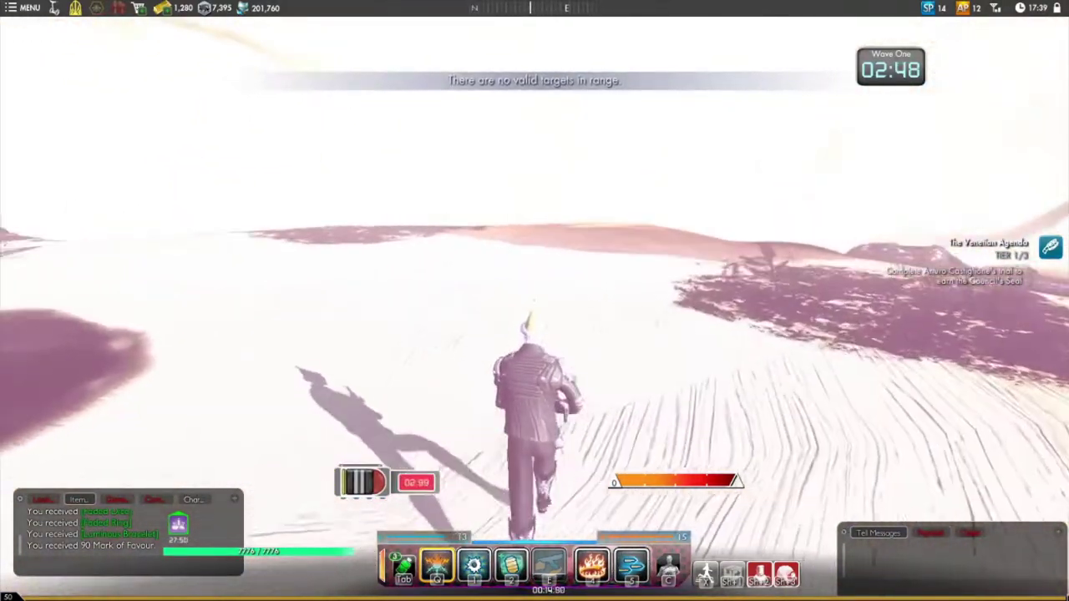
key("w")
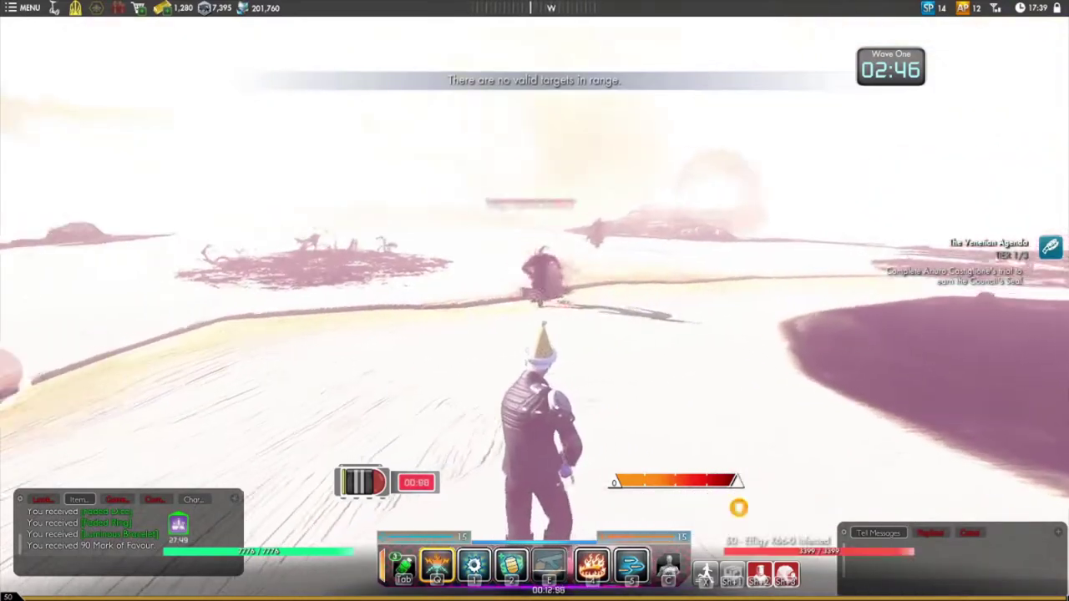
key("2")
- Reposition across the terrain toward the distant structure to find more targets
key("w")
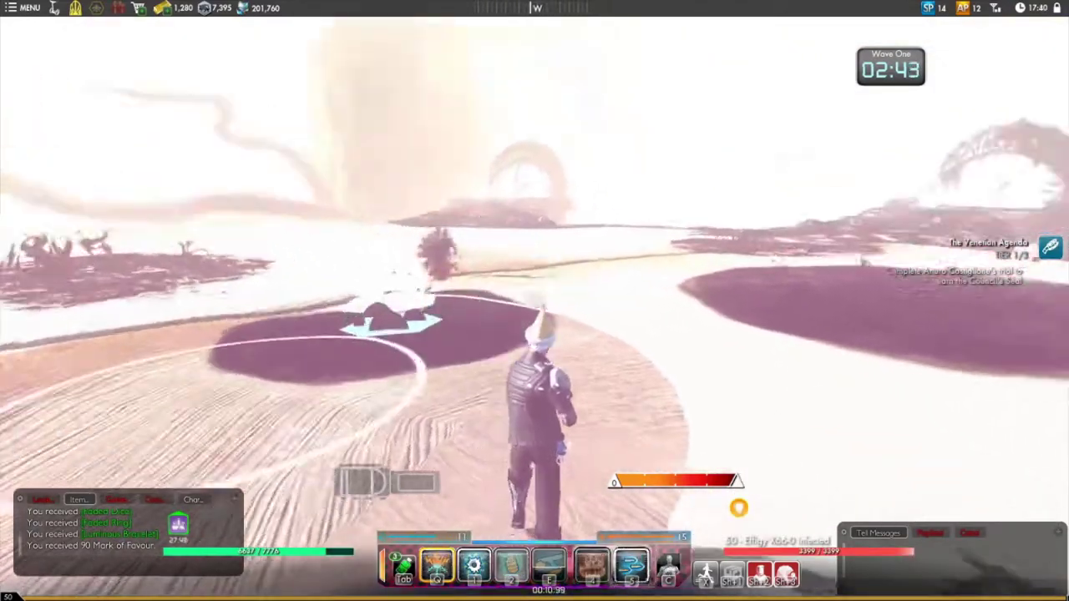
key("w")
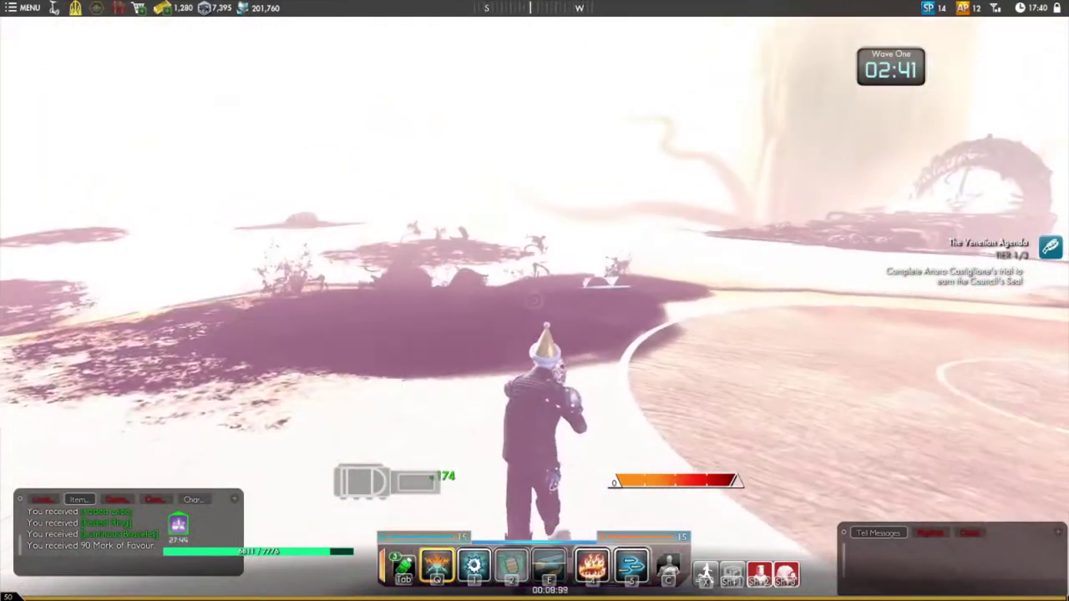
key("w")
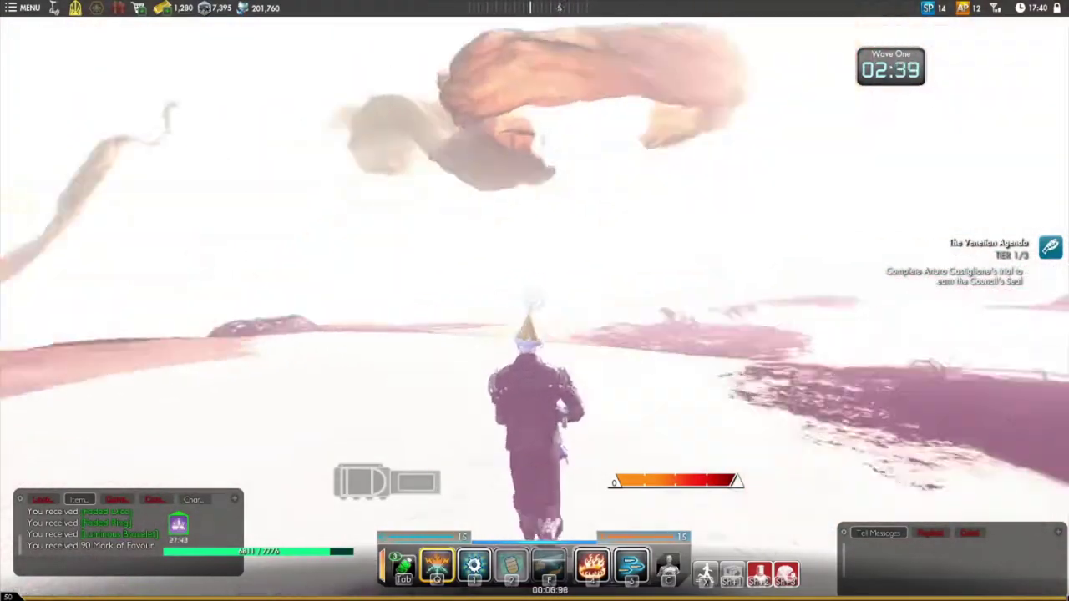
key("w")
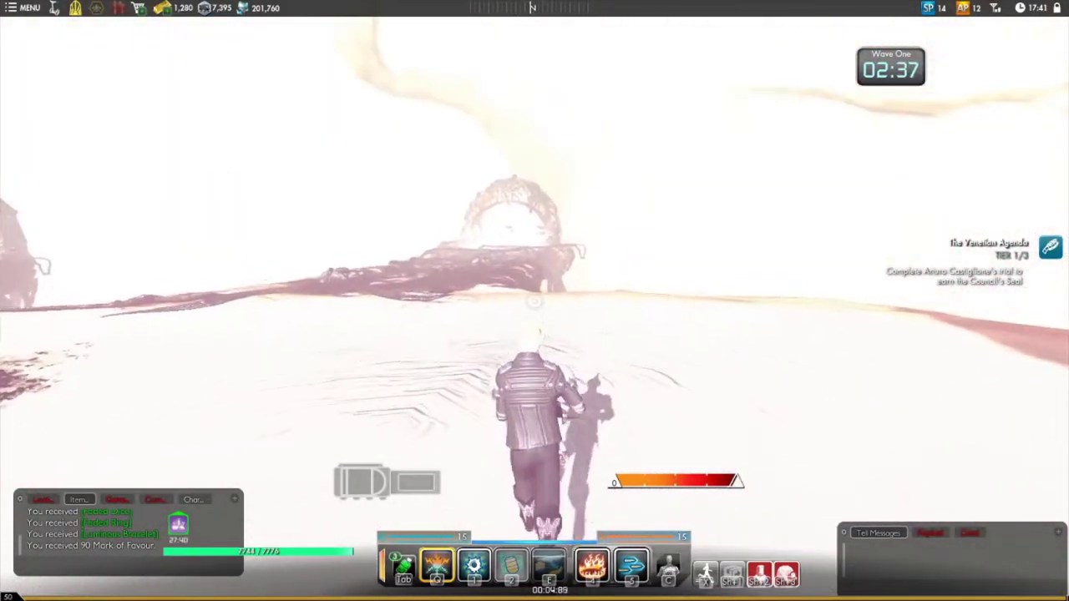
key("w")
key("w")
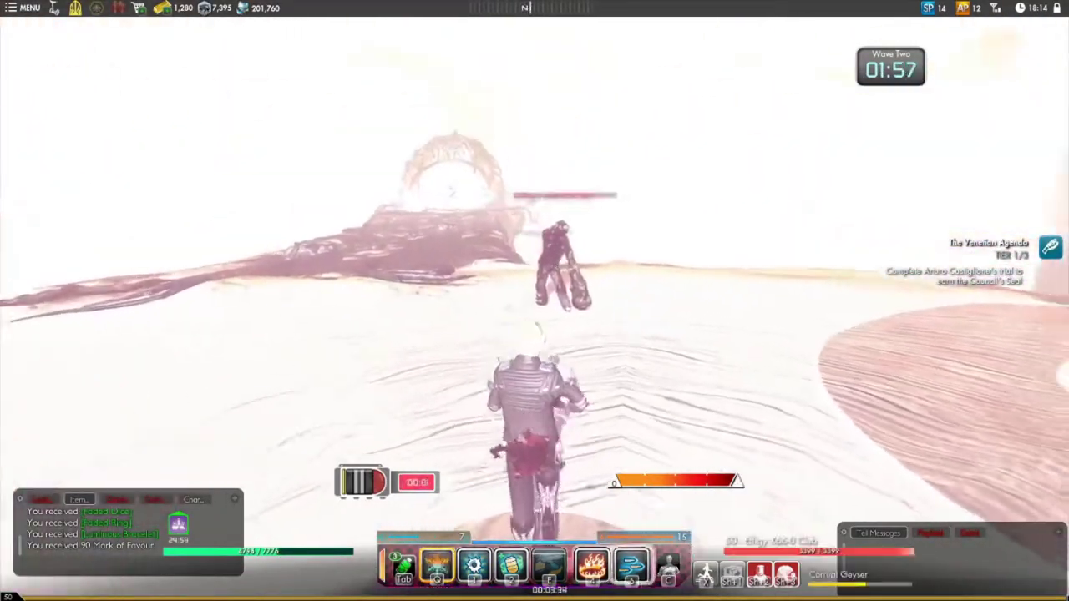
- Drop the area attack on hotkey 5 to push through the boss stage
key("5")
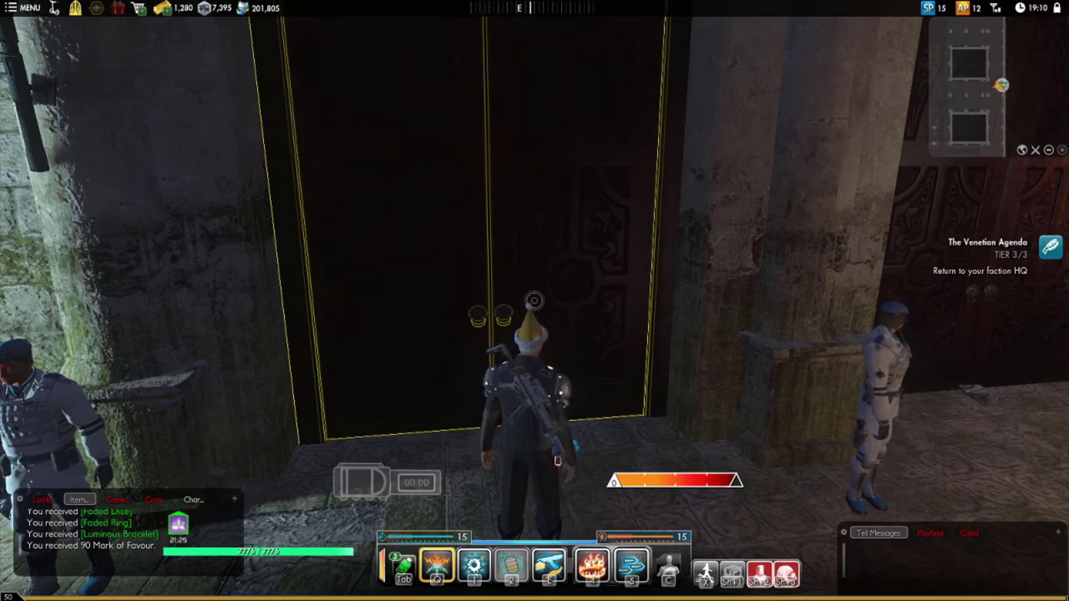
mouse_move(534, 251)
left_mouse_down()
mouse_move(418, 251)
mouse_move(668, 251)
left_mouse_up()
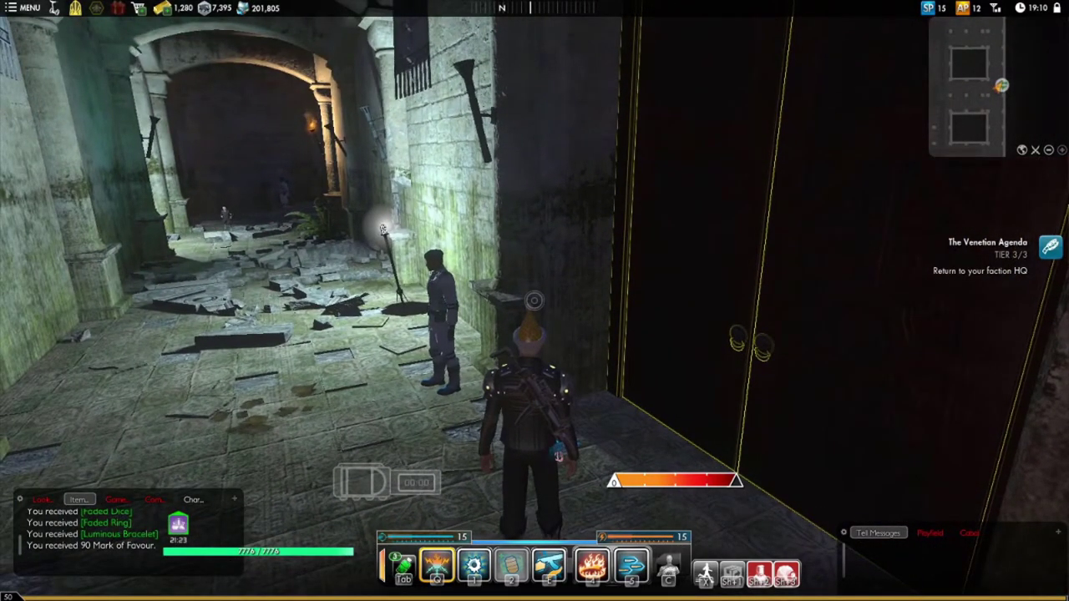
left_click_drag(535, 251, 752, 250)
key("w")
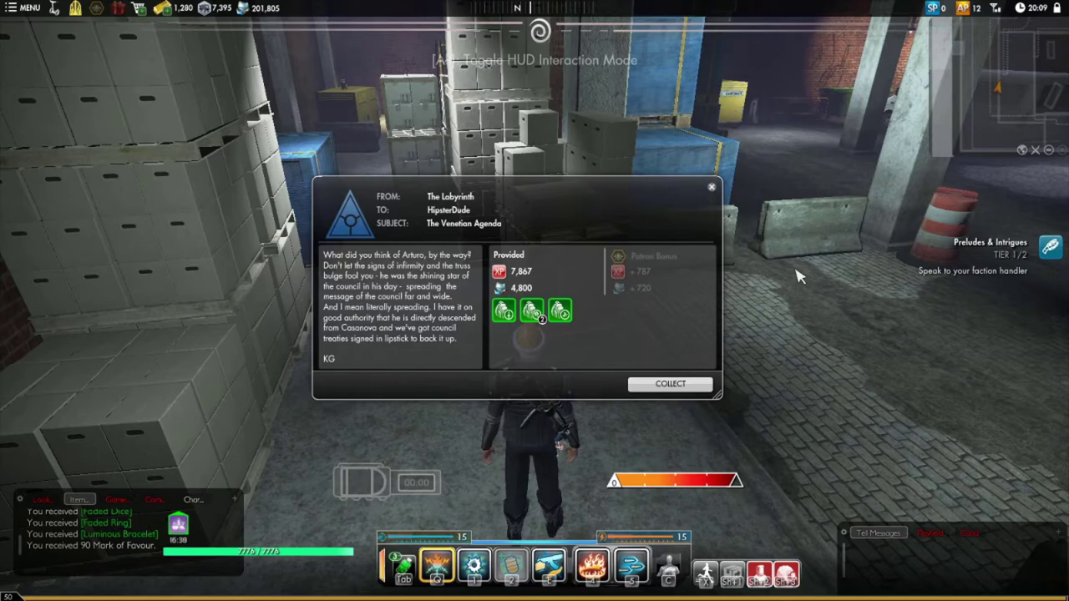
- Collect the mission report rewards, then close the character sheet and remaining windows with Alt
left_click(671, 384)
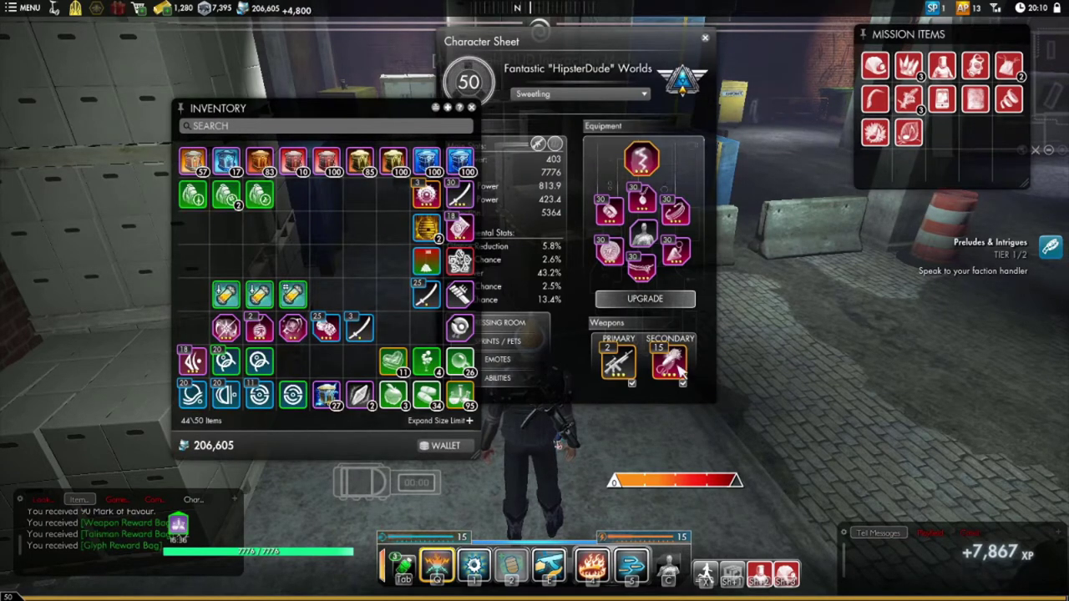
left_click(705, 38)
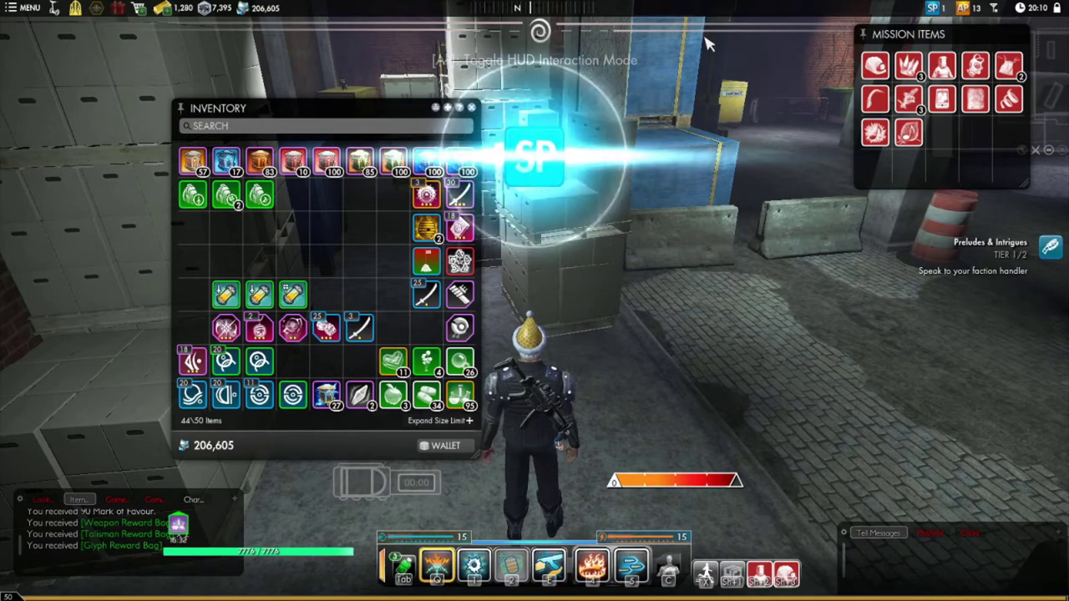
key("alt")
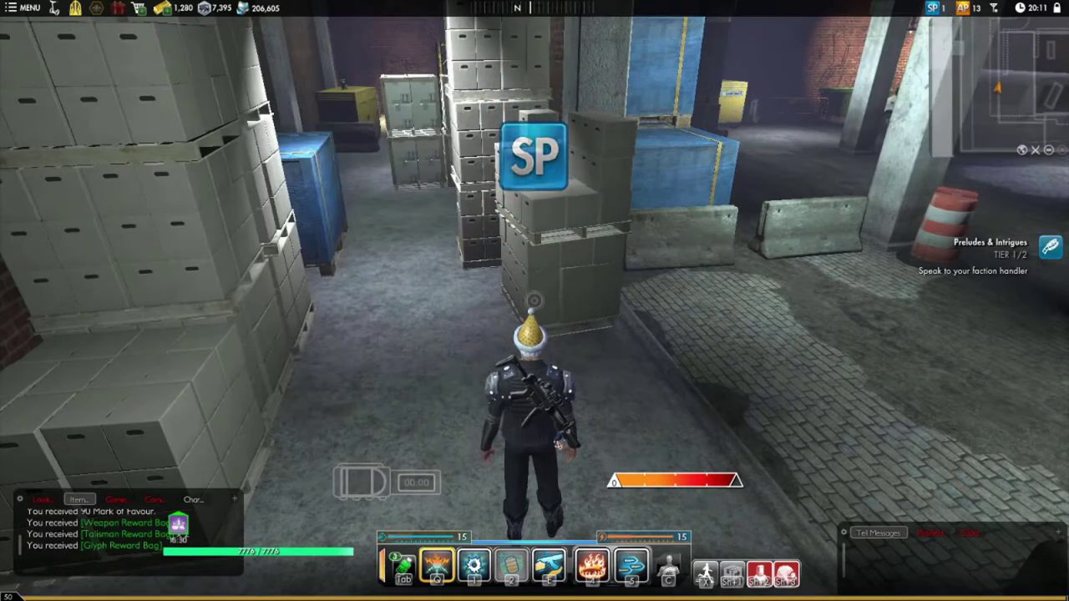